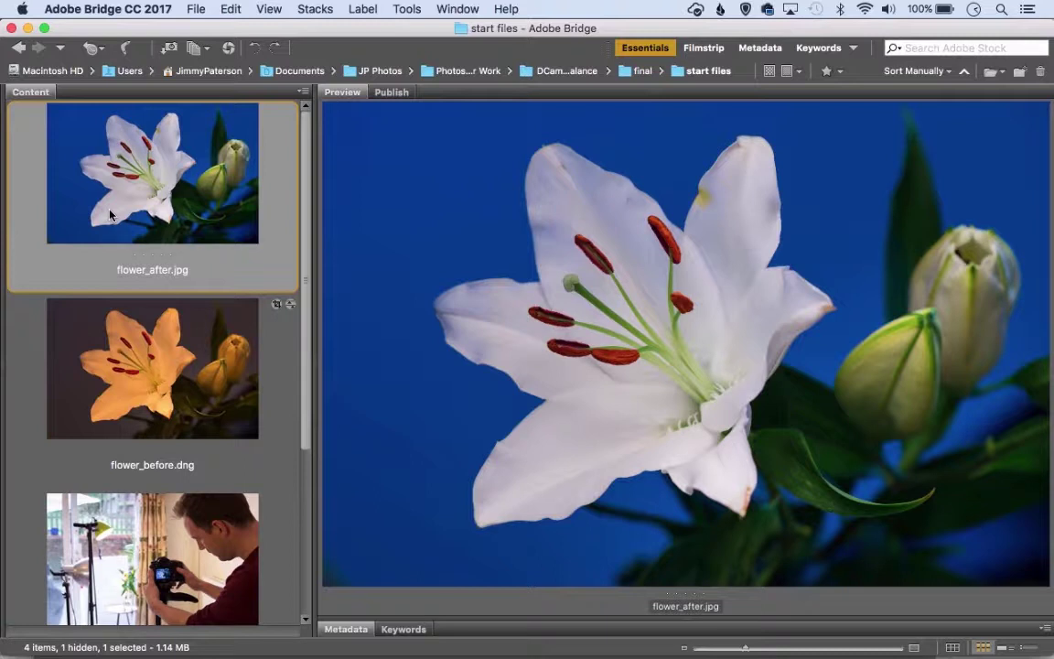
Preview the unedited flower_before.dng, then the wb_taking.jpg photo, in the Content panel.
click(128, 336)
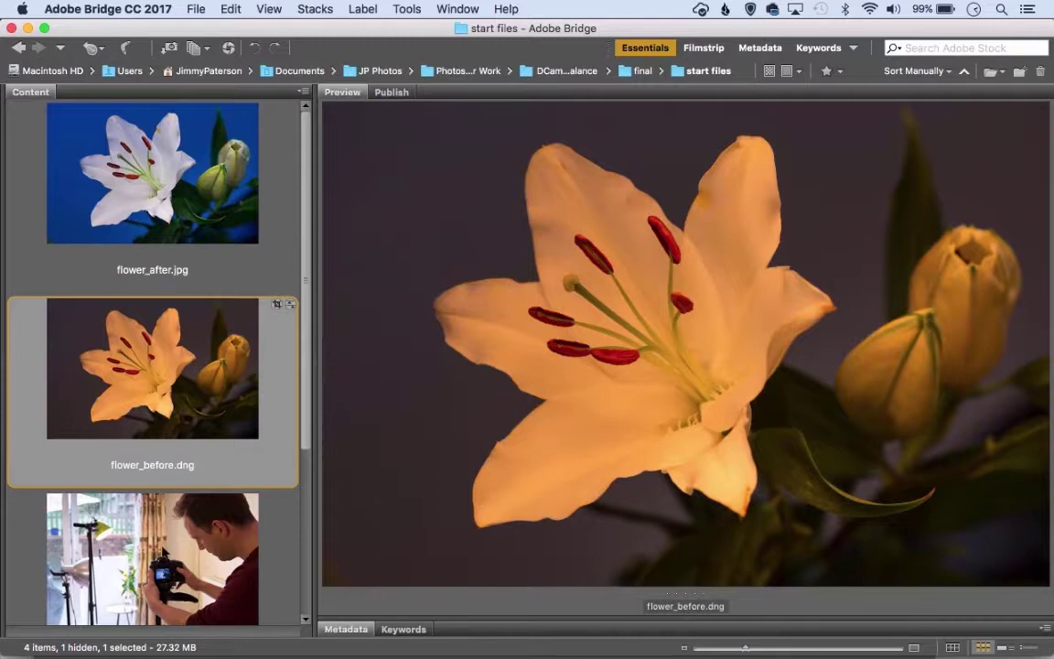
click(146, 498)
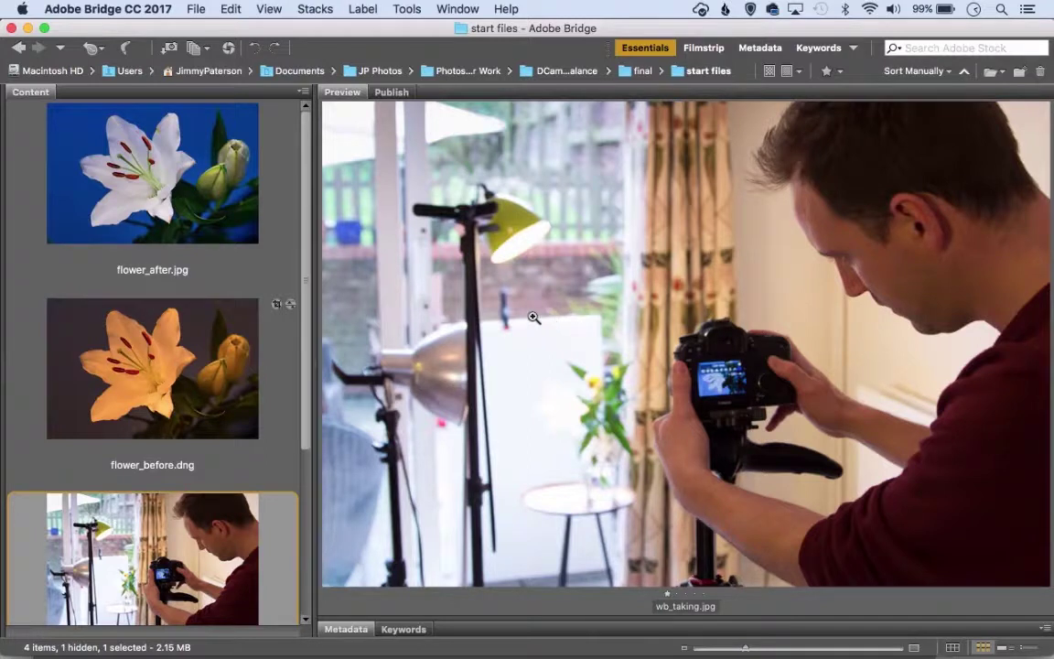
Compare flower_before.dng with the finished flower_after.jpg, ending back on flower_before.dng.
click(159, 345)
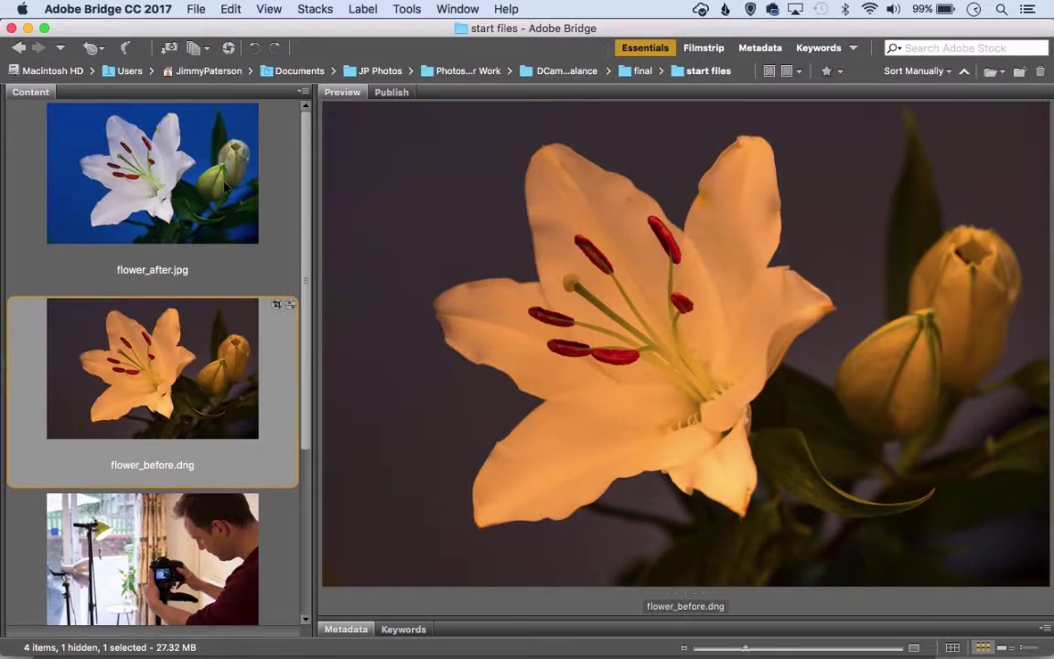
click(153, 163)
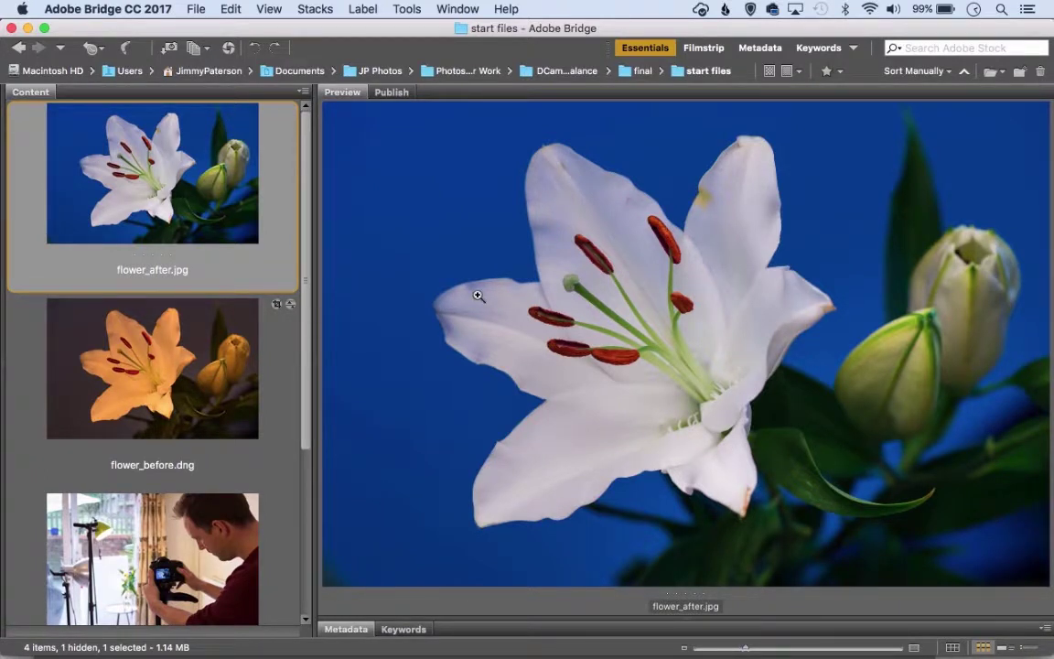
click(143, 366)
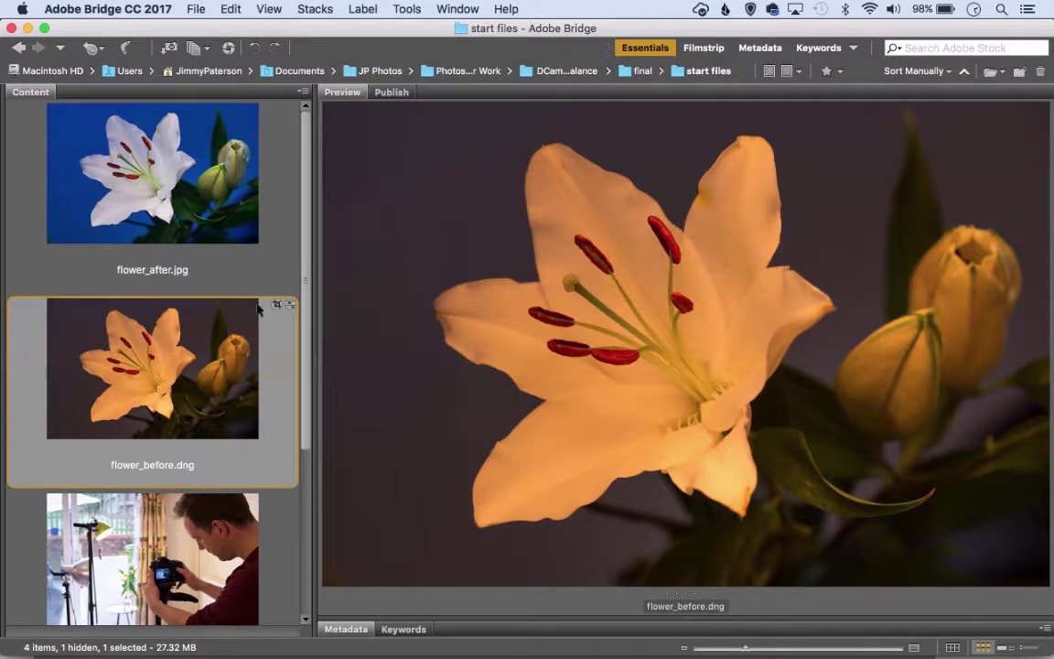
Open flower_before.dng in Camera Raw from its context menu.
right_click(220, 326)
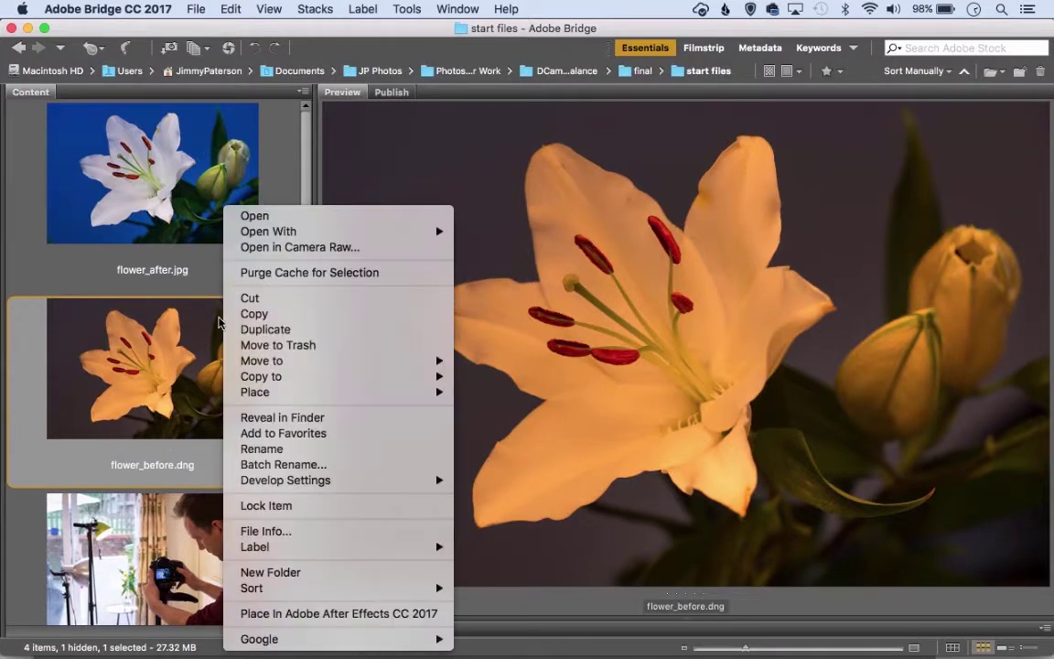
click(307, 248)
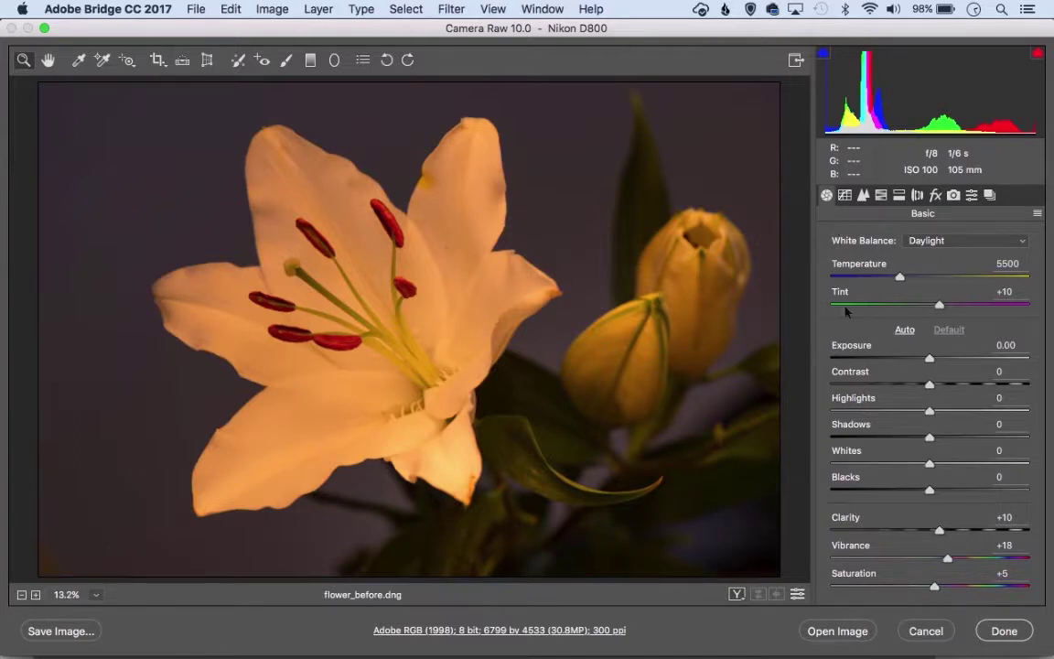
click(975, 242)
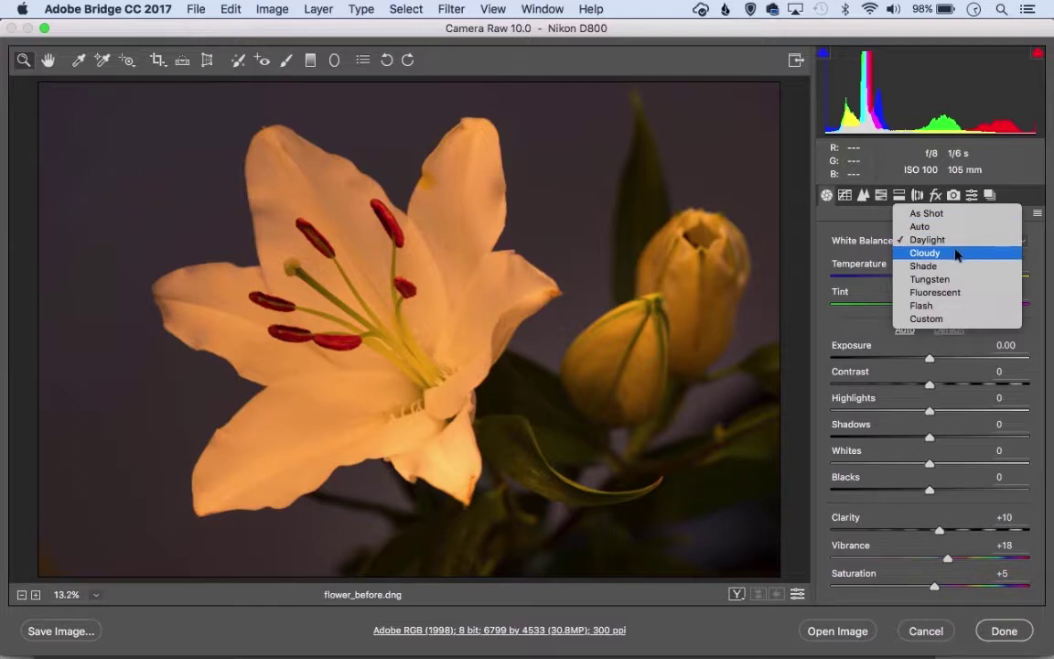
Try the Cloudy and Shade white balance presets, then keep Tungsten (2850, tint 0).
click(956, 253)
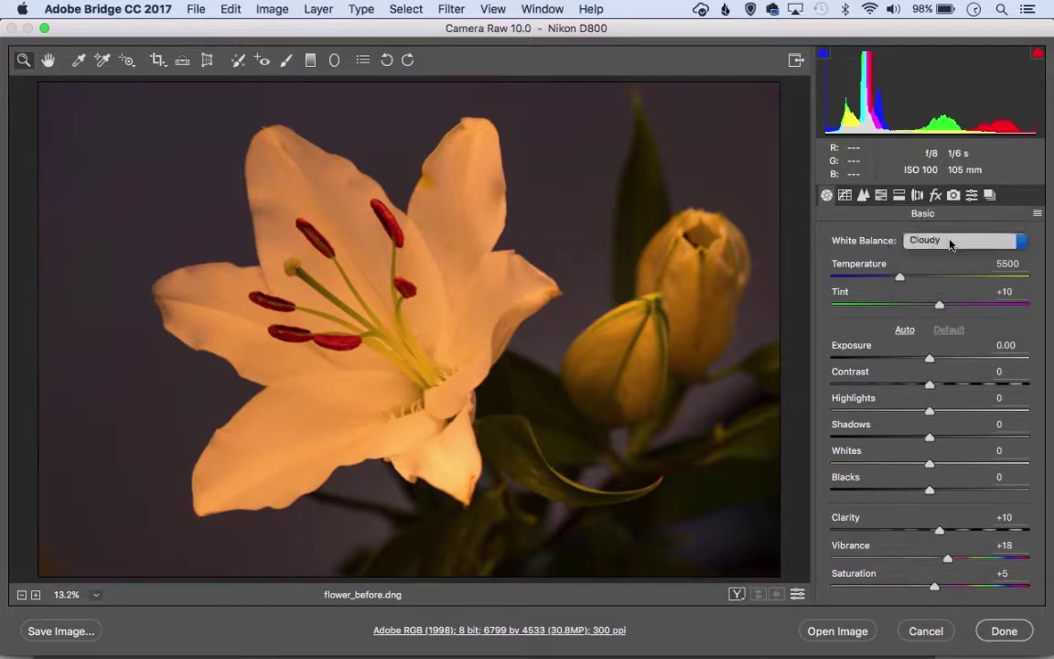
click(951, 242)
click(952, 245)
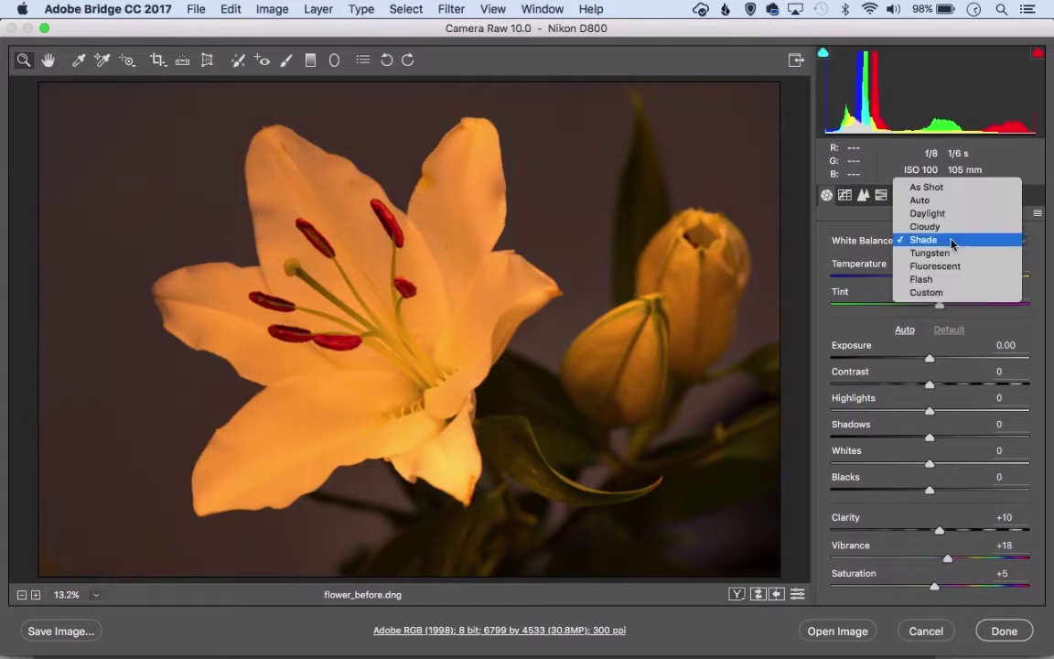
click(948, 254)
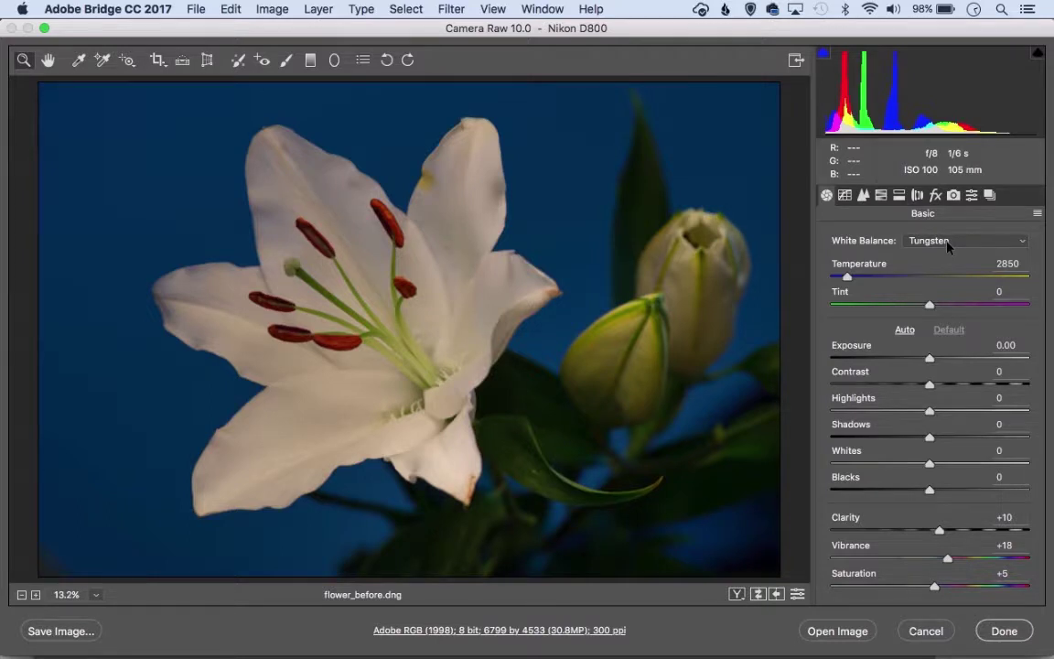
click(947, 245)
click(965, 243)
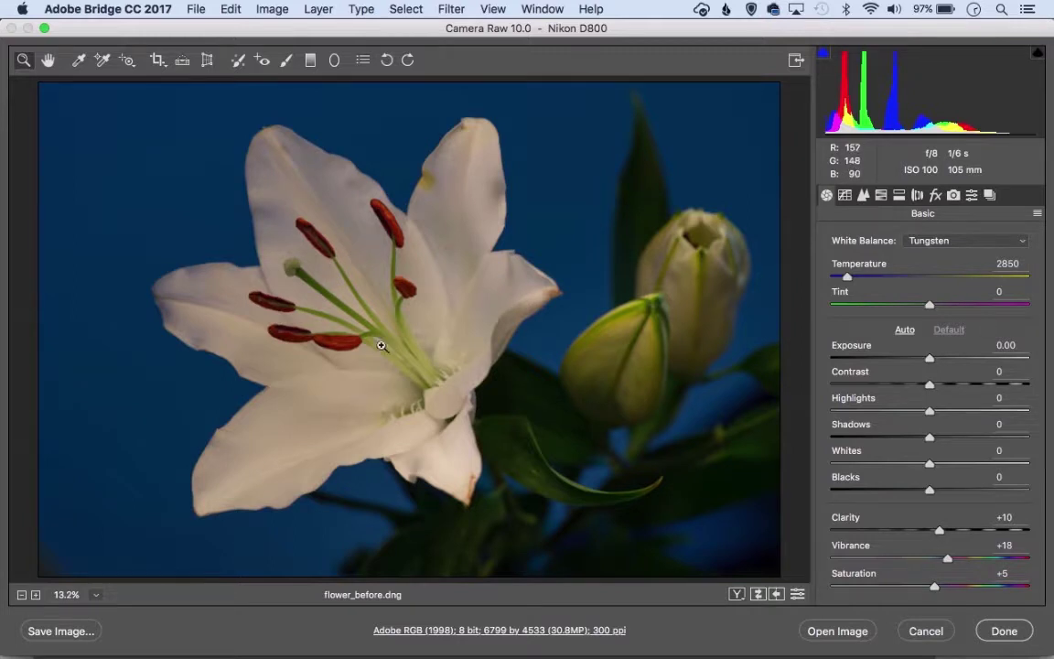
Sweep the Temperature slider between its extremes, then settle it at 3000.
click(842, 290)
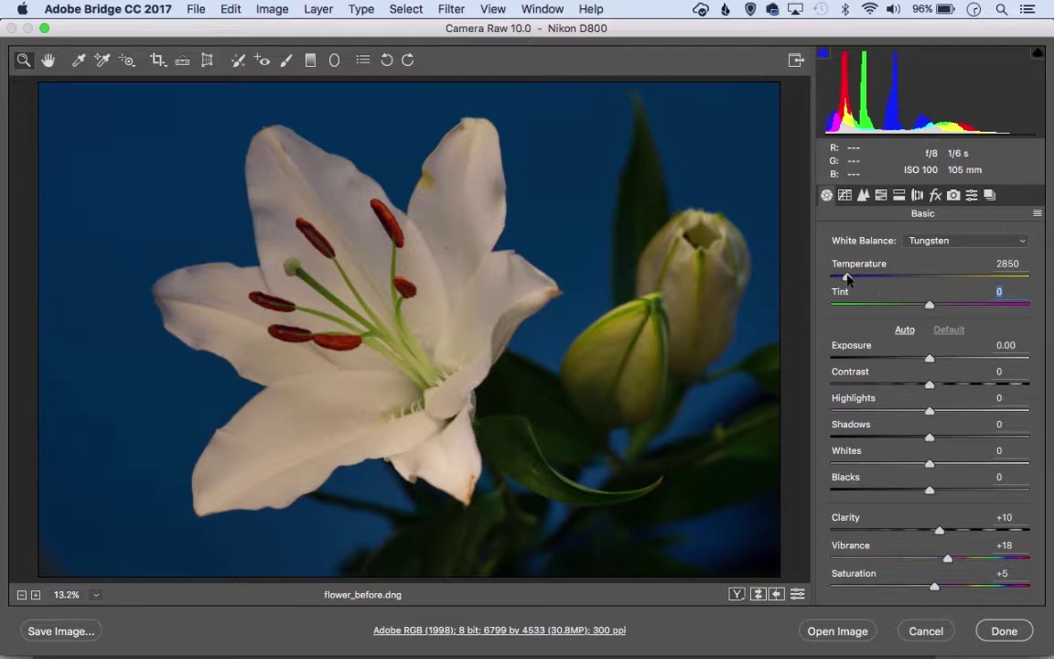
mouse_move(847, 279)
mouse_down()
mouse_move(820, 286)
mouse_move(1025, 282)
mouse_up()
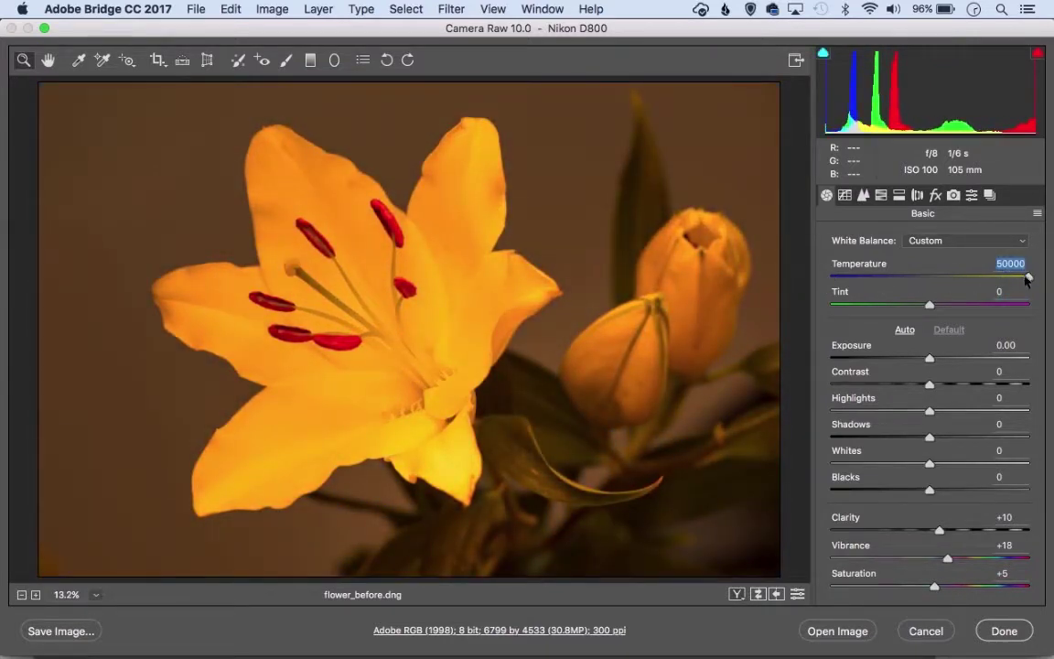
drag(1025, 277, 805, 271)
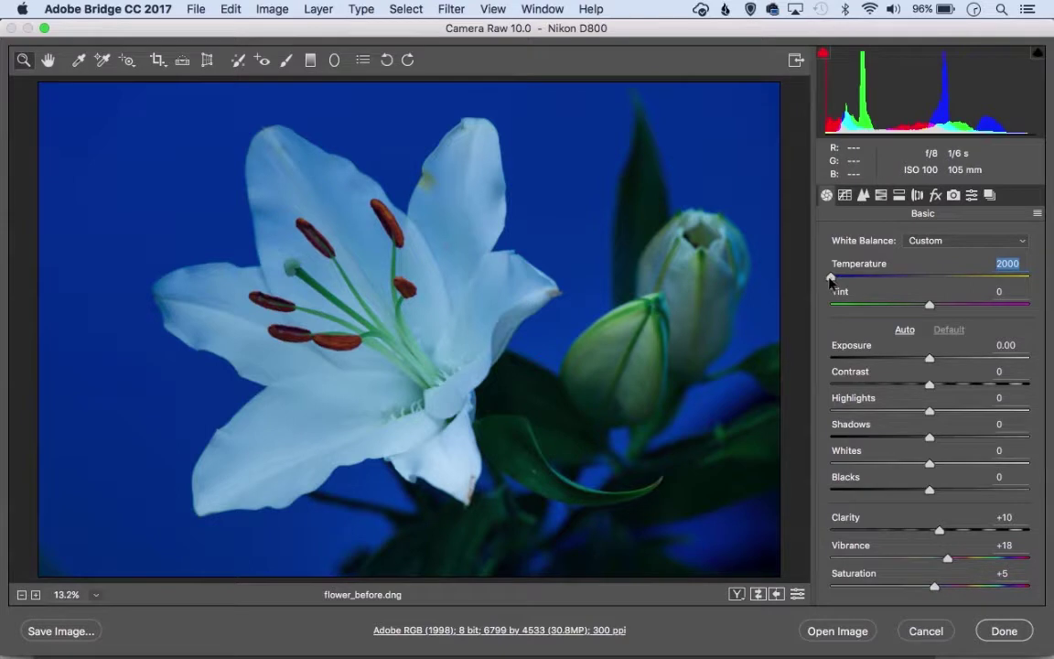
mouse_move(829, 278)
mouse_down()
mouse_move(1052, 277)
mouse_move(850, 276)
mouse_up()
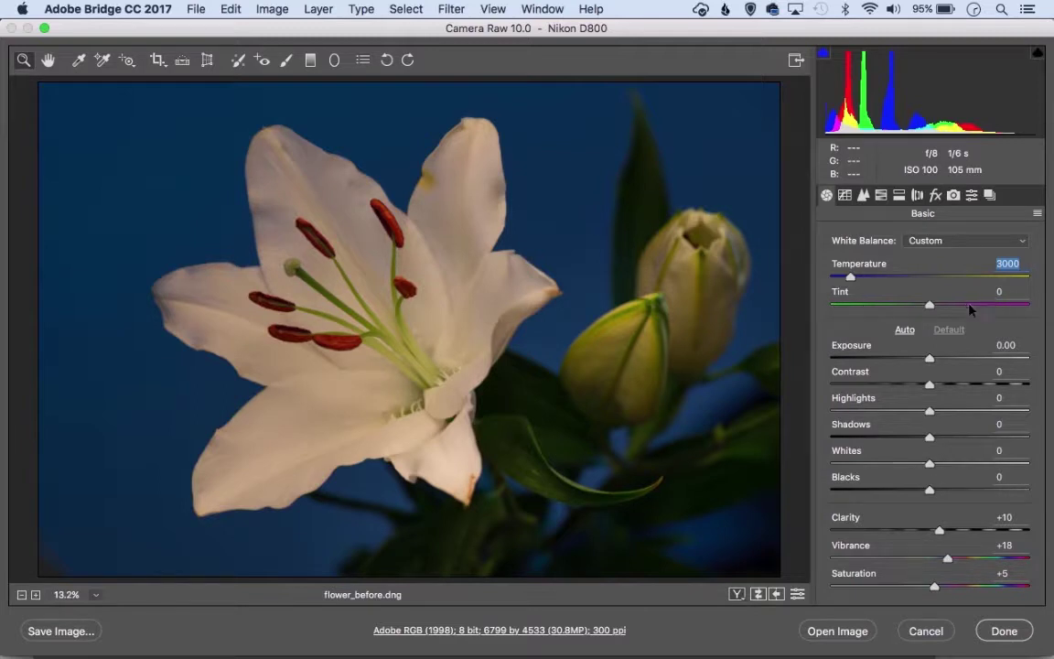
Shift Tint to +17 and lower Temperature to 2500 for a deeper blue.
mouse_move(929, 306)
mouse_down()
mouse_move(861, 314)
mouse_move(977, 306)
mouse_move(933, 316)
mouse_move(945, 311)
mouse_up()
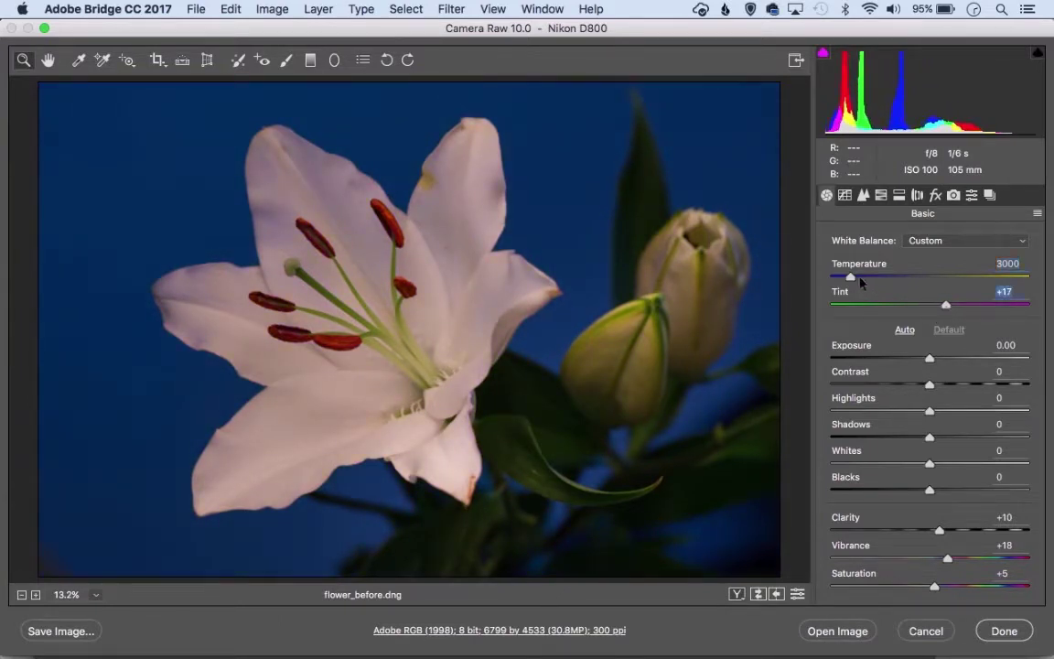
drag(850, 276, 849, 279)
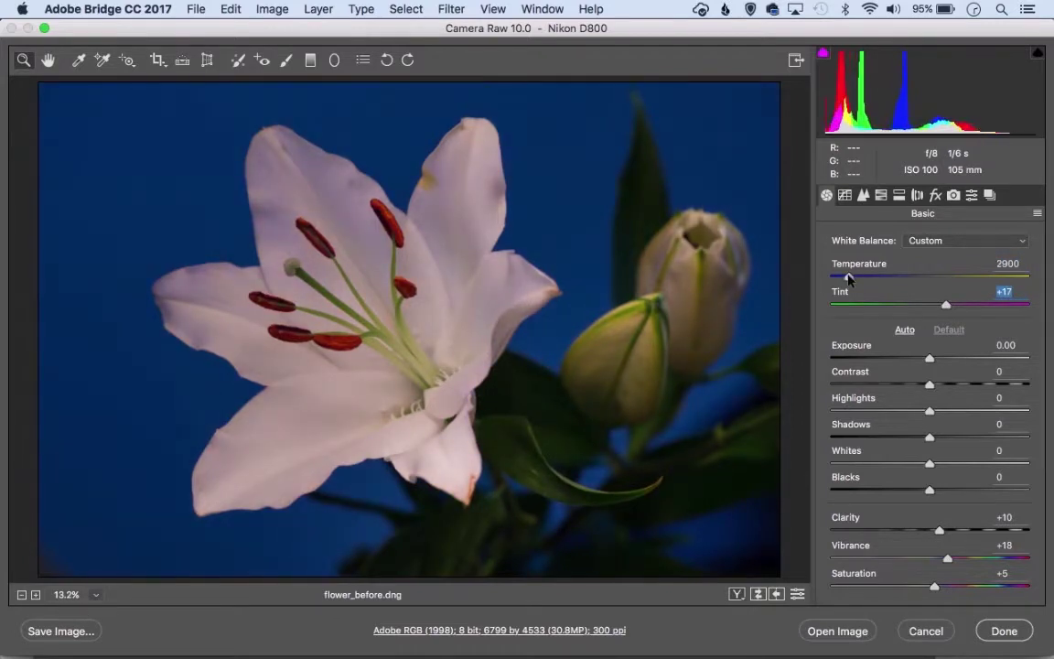
click(849, 278)
drag(849, 279, 840, 279)
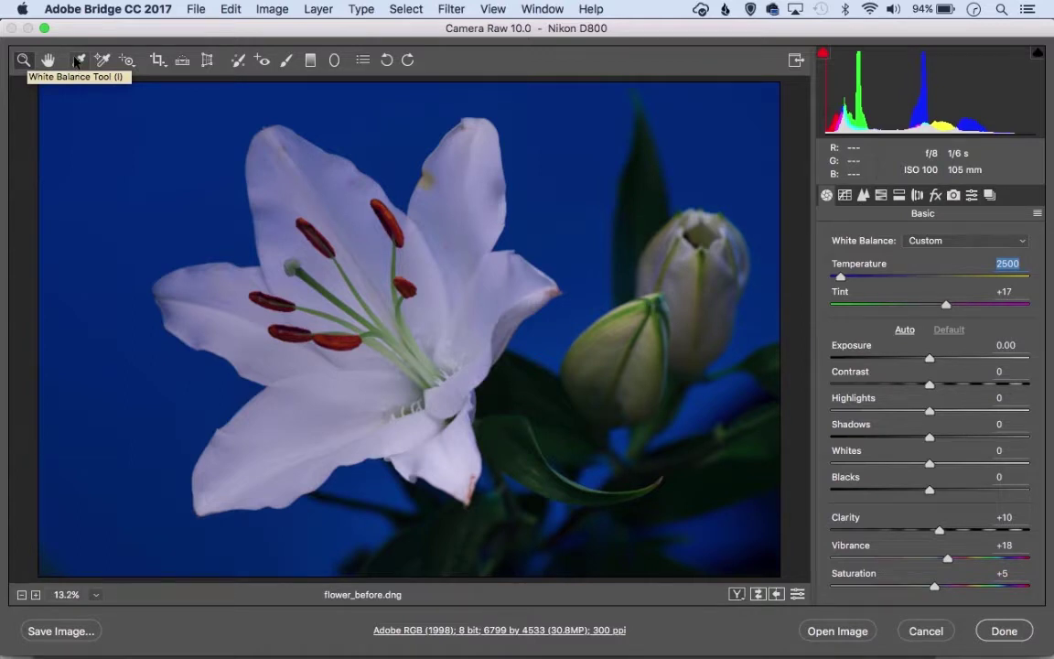
Sample the lily petals with the White Balance tool until Temperature 2550, Tint +5.
click(77, 60)
click(78, 61)
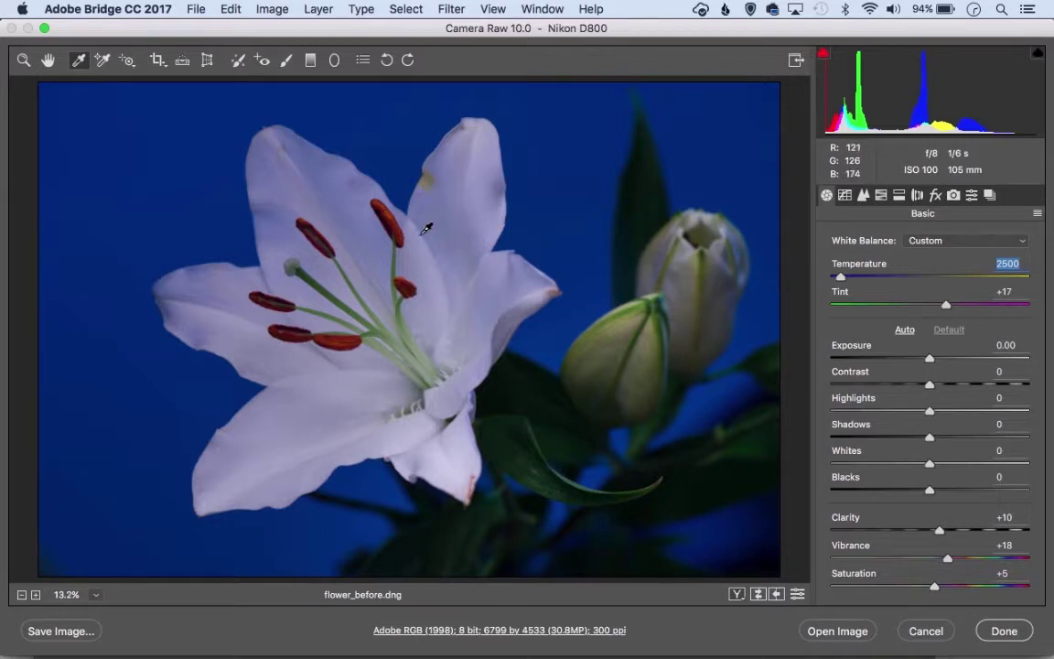
click(514, 271)
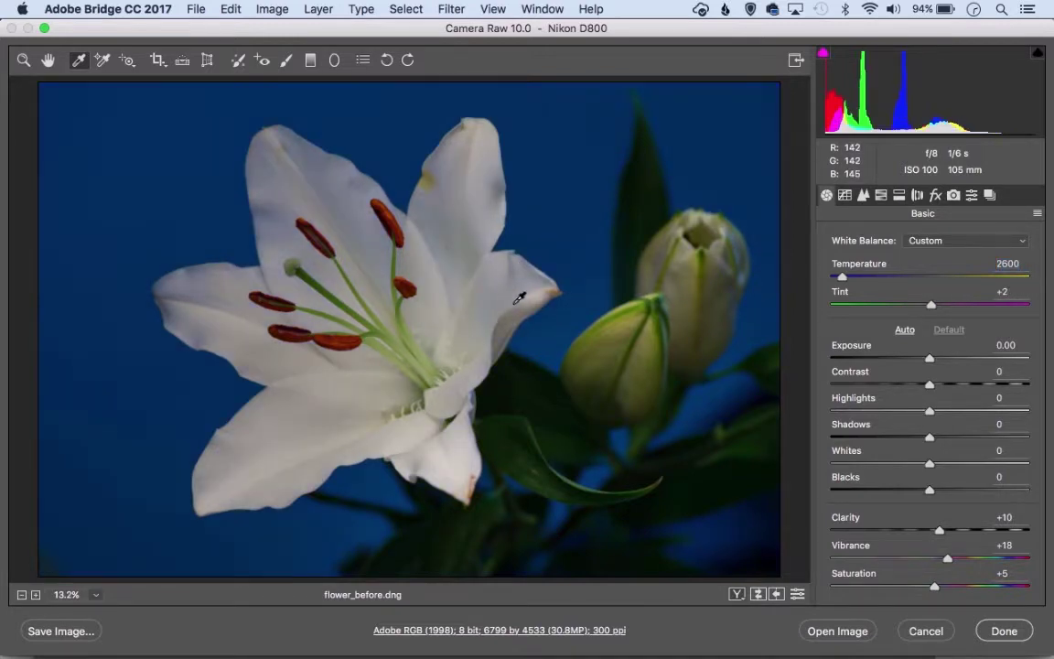
click(517, 300)
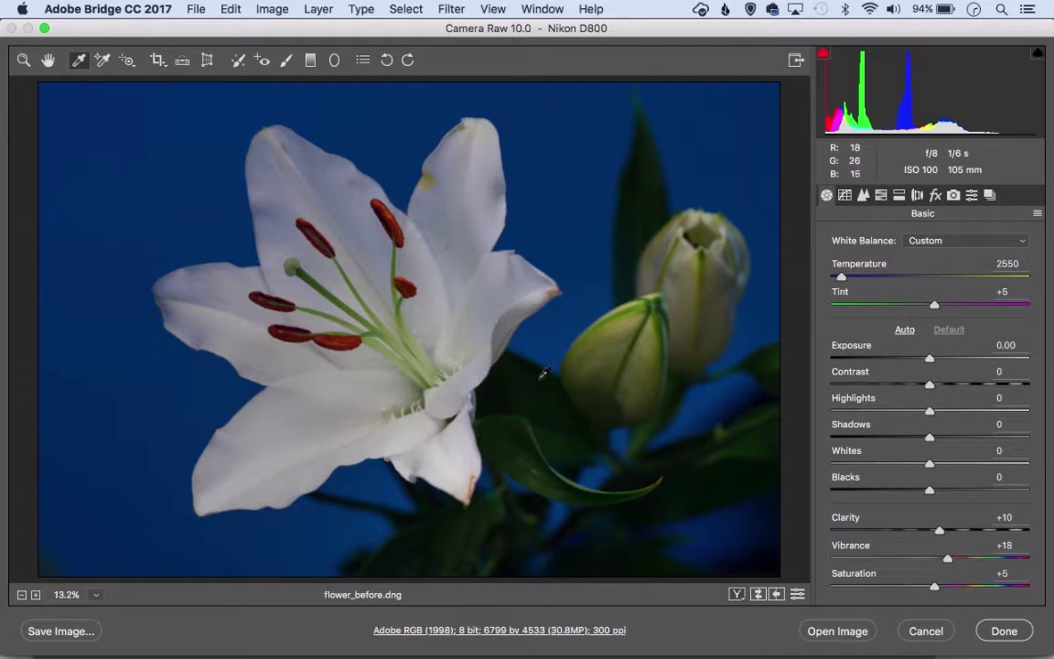
click(536, 385)
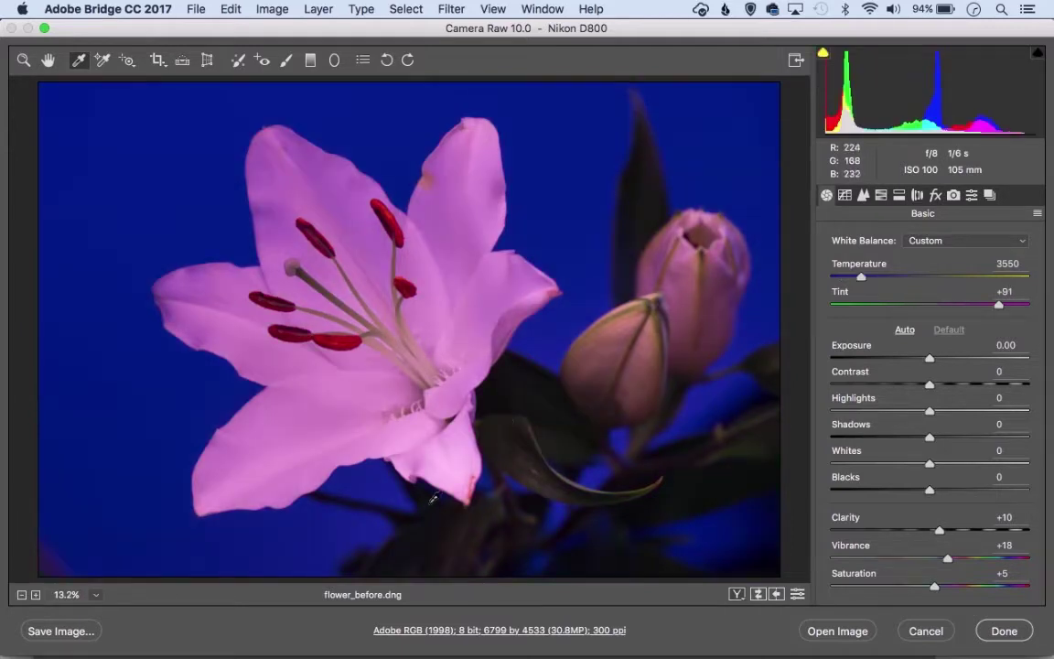
click(327, 249)
click(471, 224)
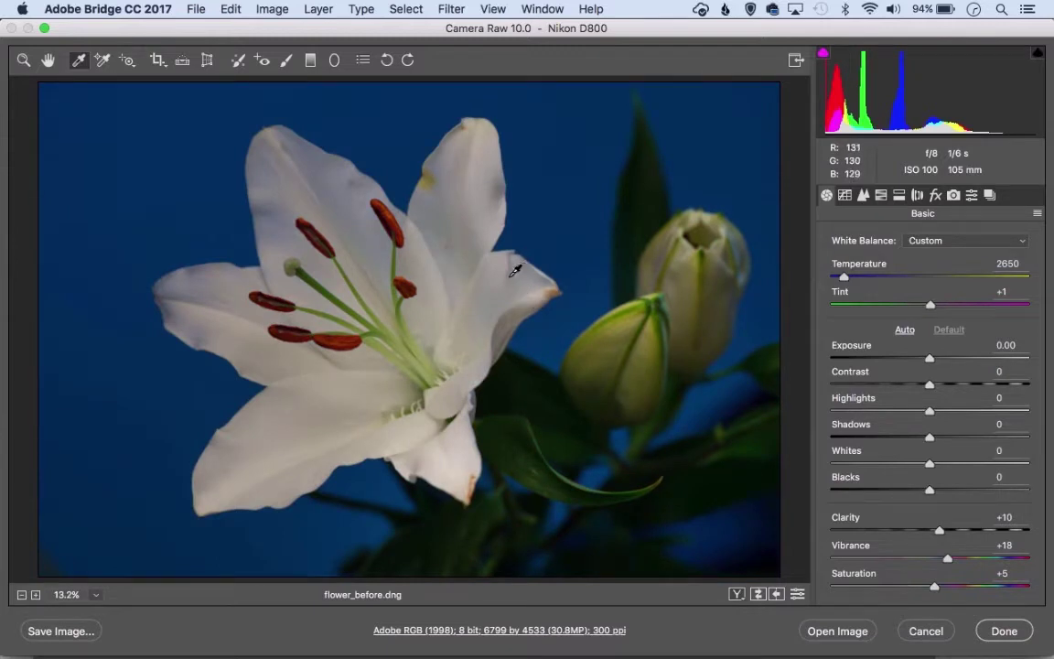
click(508, 322)
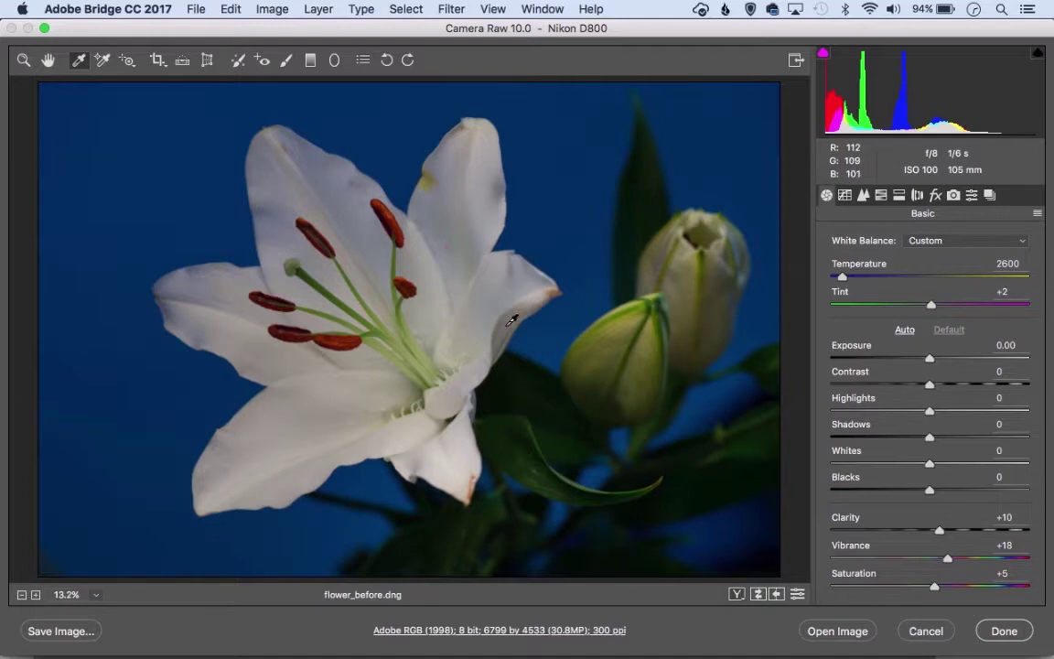
click(505, 316)
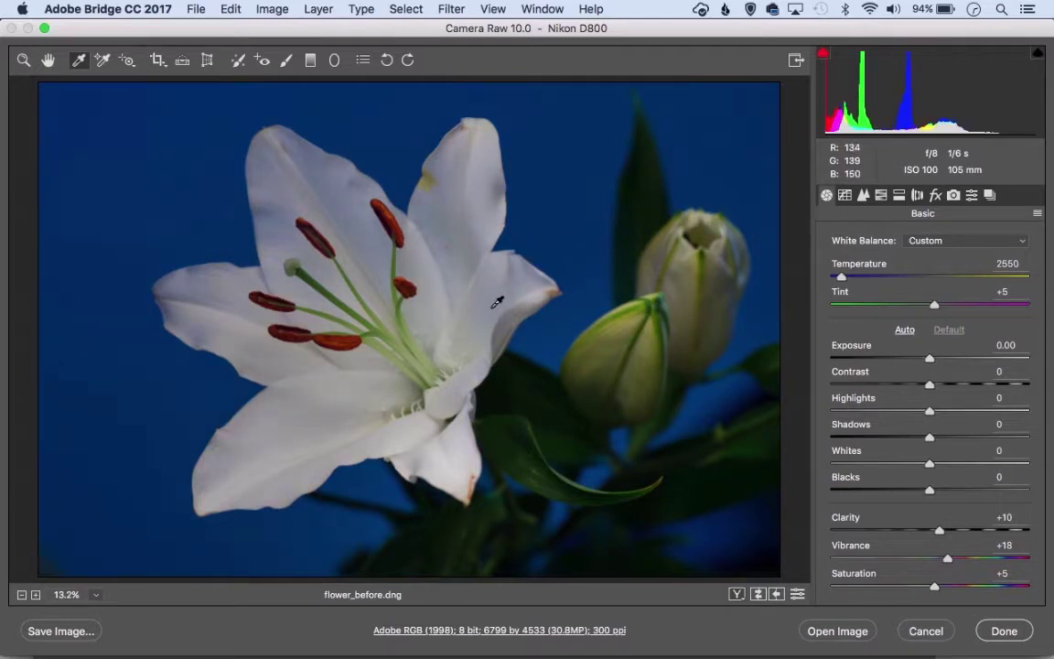
Set Exposure to +0.40, Saturation to +12 and Contrast to +29.
drag(444, 166, 491, 210)
mouse_move(929, 357)
mouse_down()
mouse_move(936, 384)
mouse_move(938, 358)
mouse_up()
drag(934, 586, 940, 585)
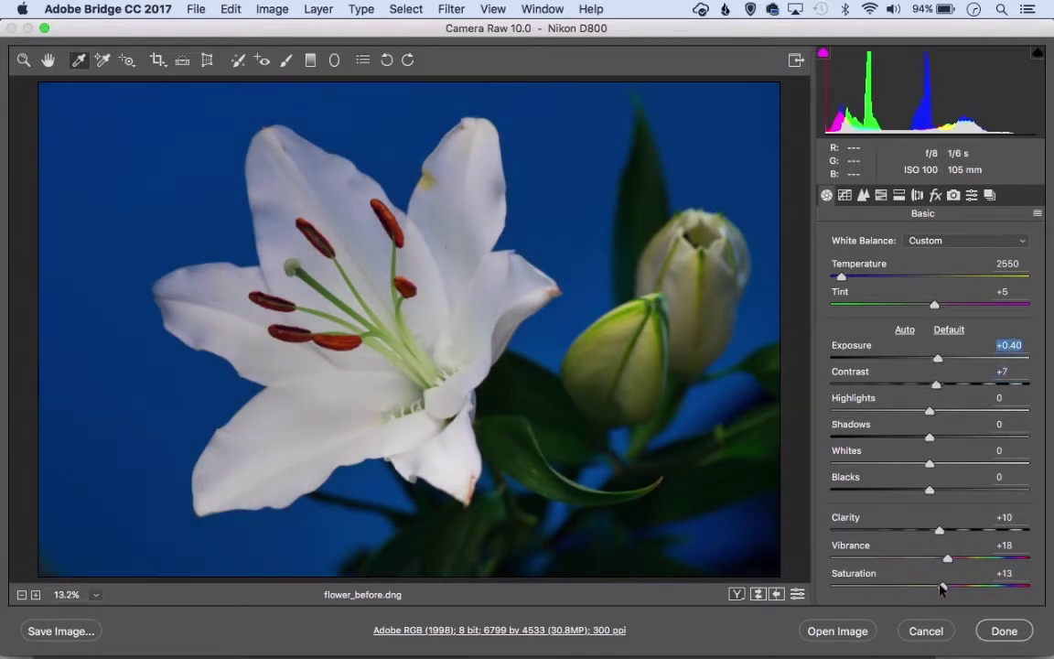
drag(936, 384, 958, 382)
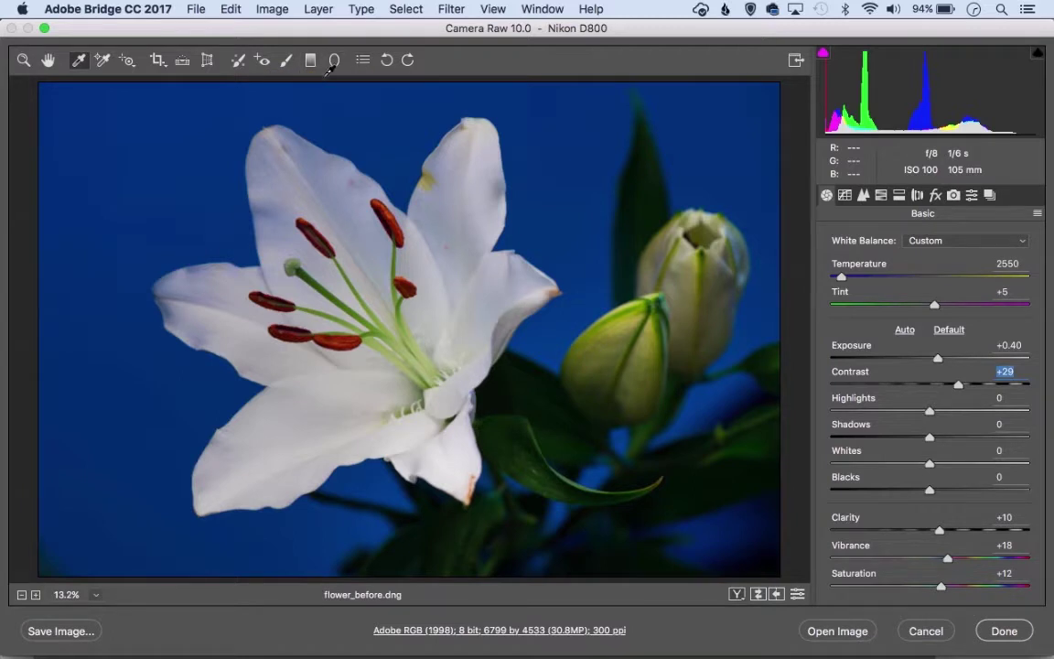
Draw a radial filter ellipse around the lily and reset its Exposure to 0.00.
click(334, 62)
click(335, 61)
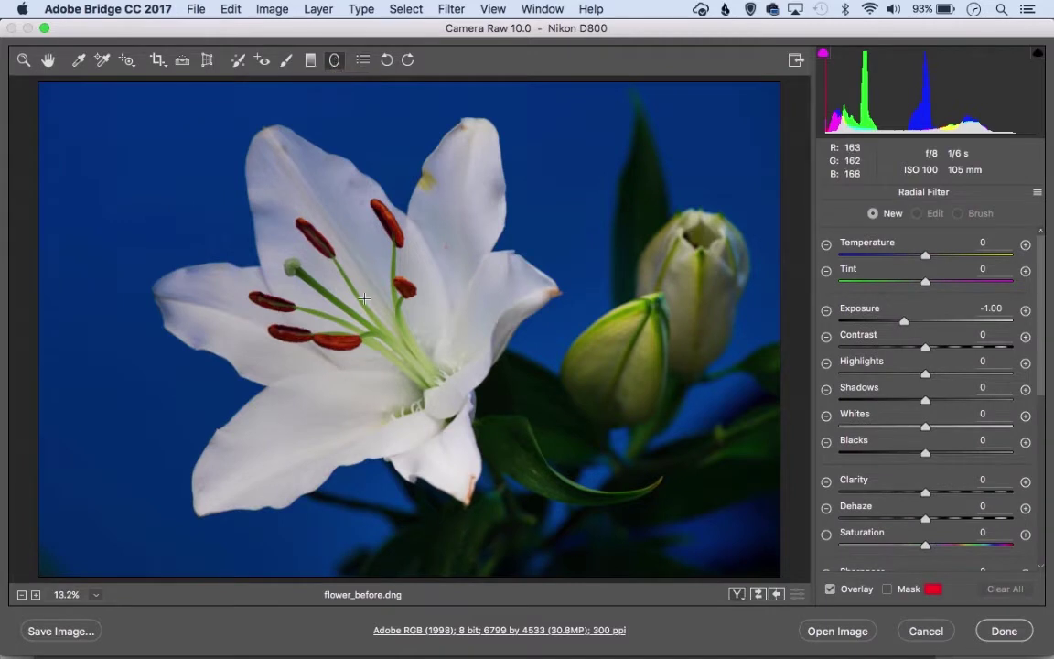
mouse_move(396, 307)
mouse_down()
mouse_move(285, 344)
mouse_move(159, 500)
mouse_up()
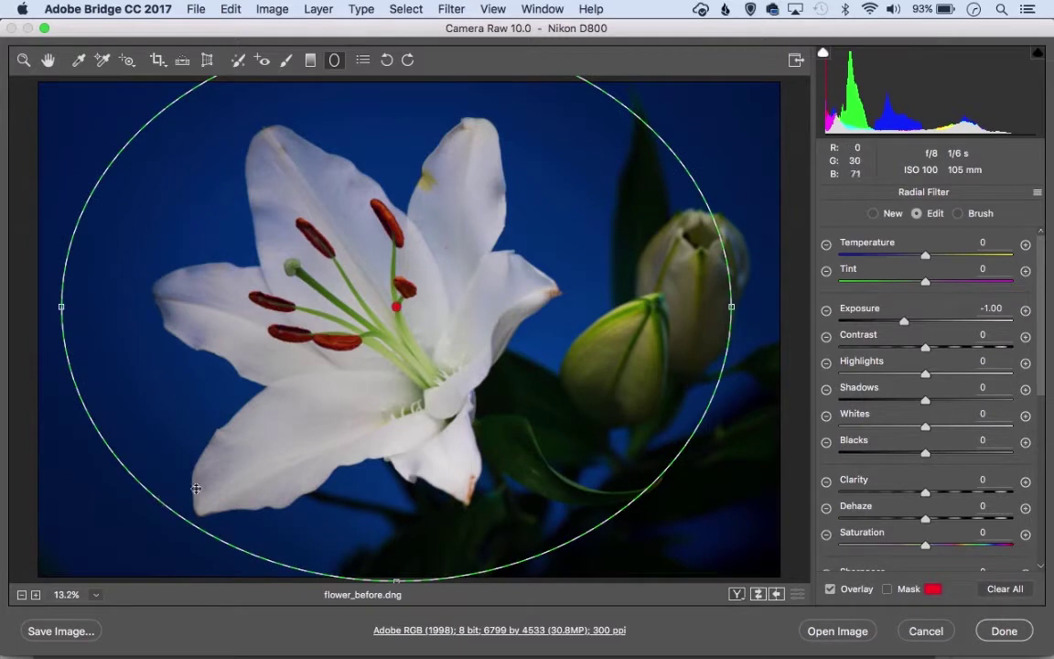
double_click(904, 322)
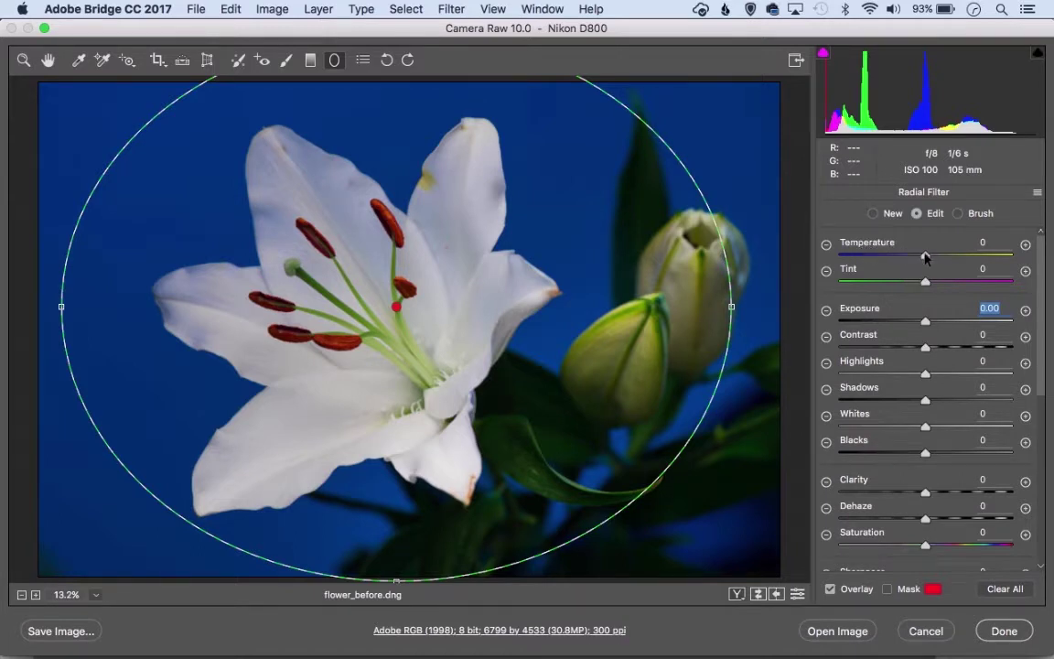
Cool the background with the radial filter, easing Temperature from -42 to -16.
drag(924, 256, 872, 270)
click(871, 257)
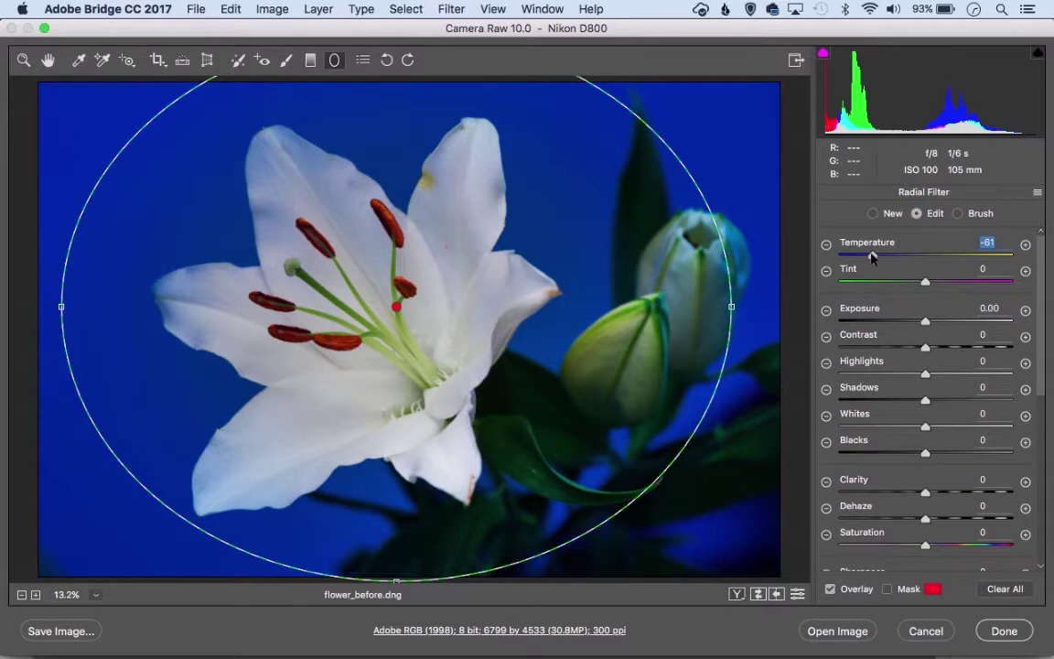
drag(872, 257, 901, 259)
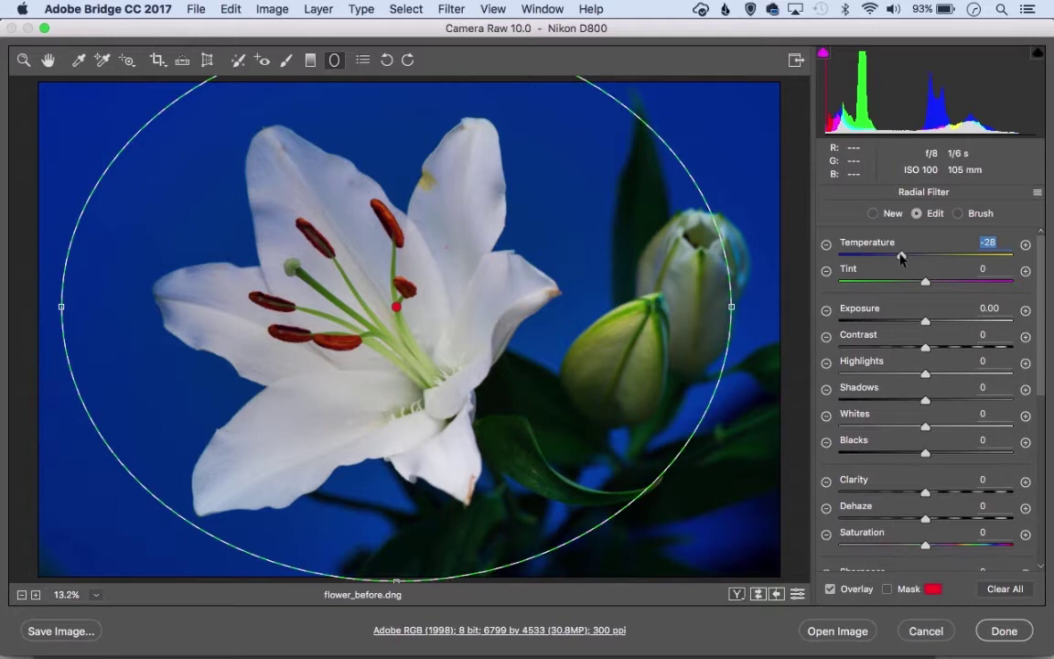
drag(901, 258, 911, 256)
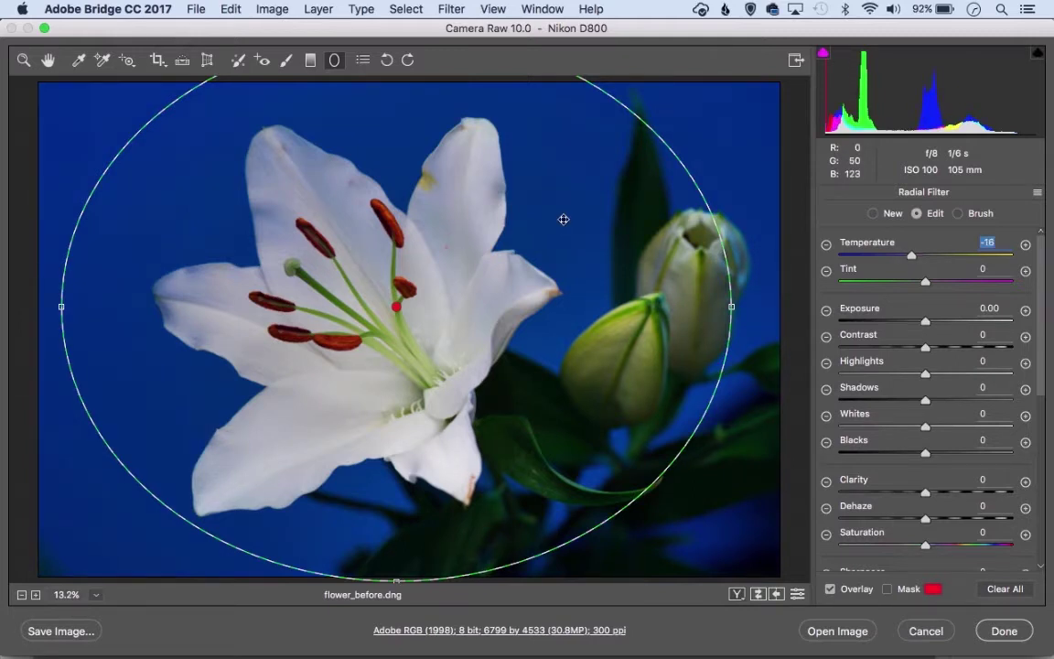
click(310, 59)
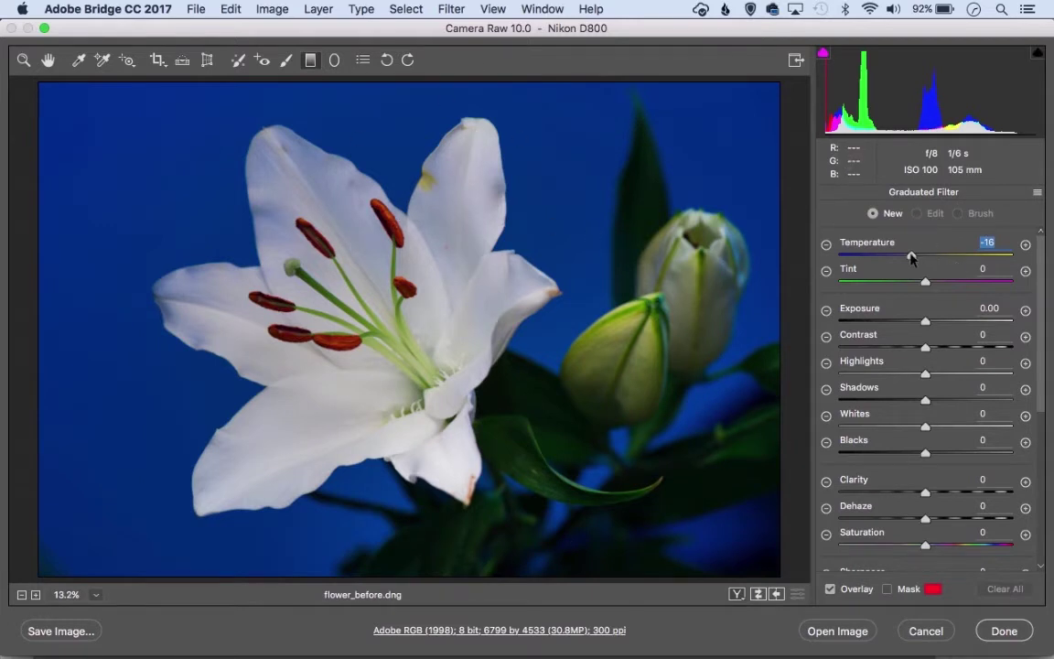
Set the Graduated Filter Temperature to -23, draw a gradient down the image, then delete it.
drag(911, 257, 907, 256)
mouse_move(522, 145)
mouse_down()
mouse_move(508, 363)
mouse_move(523, 365)
mouse_up()
key(Delete)
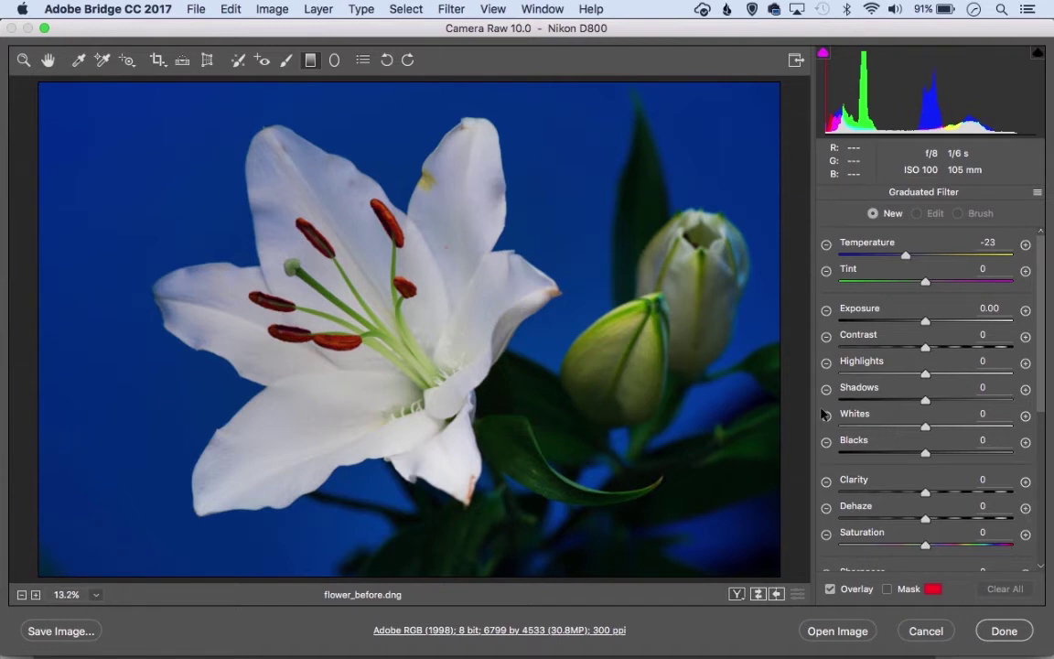
click(736, 595)
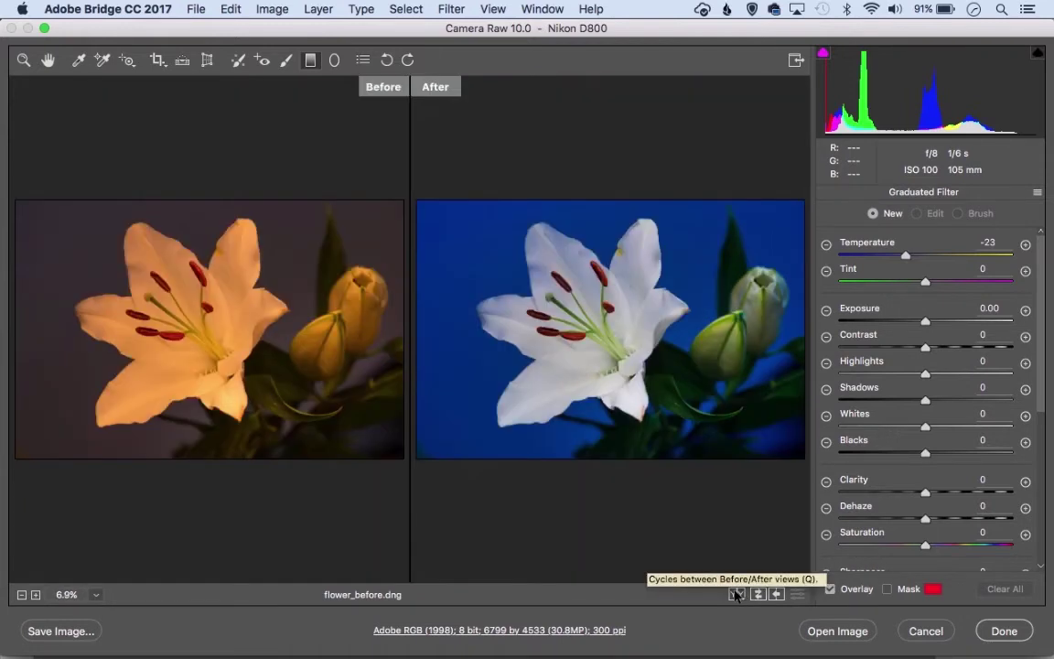
click(736, 594)
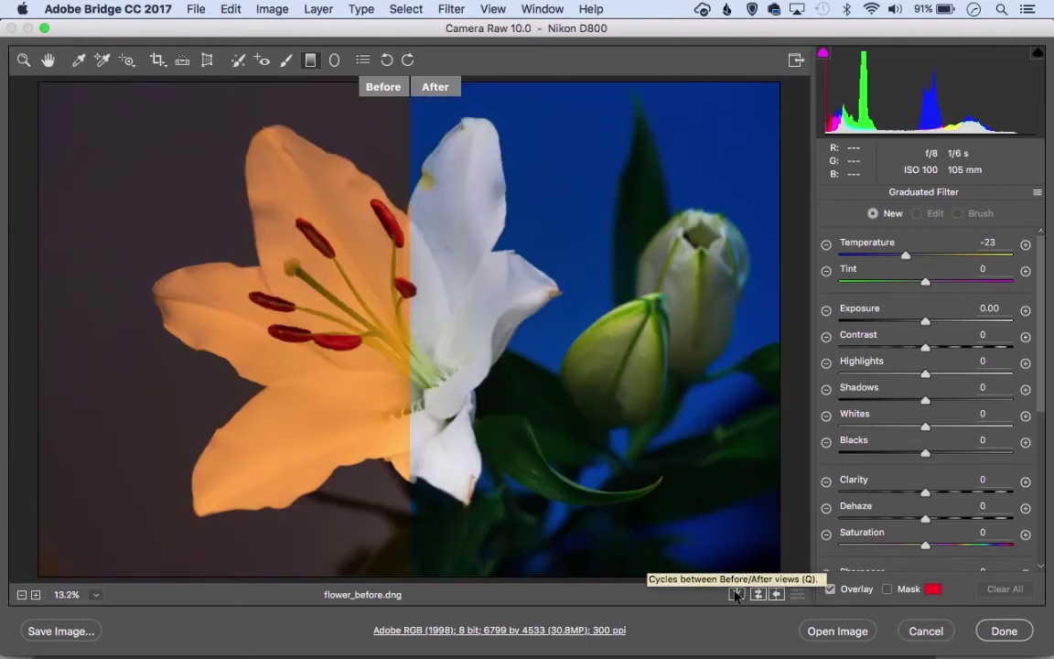
click(736, 594)
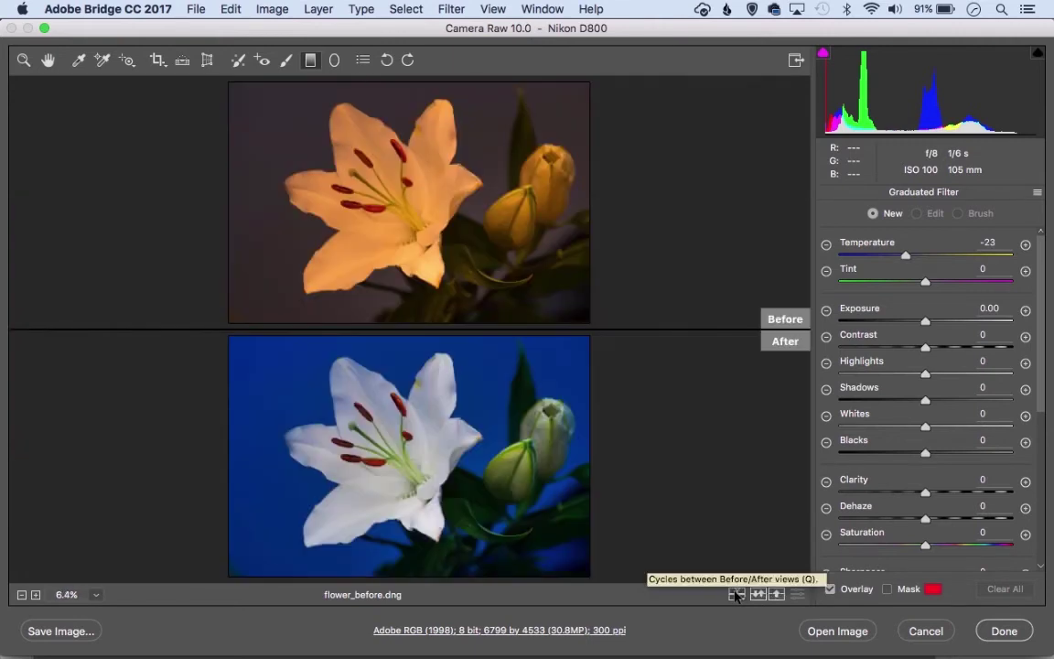
click(736, 595)
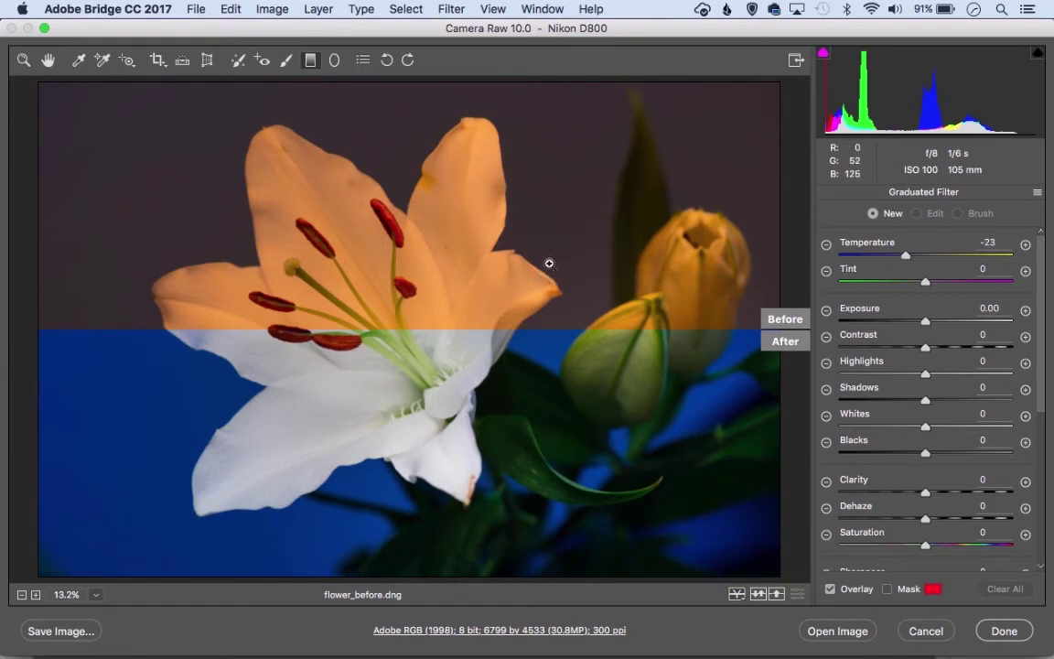
click(737, 594)
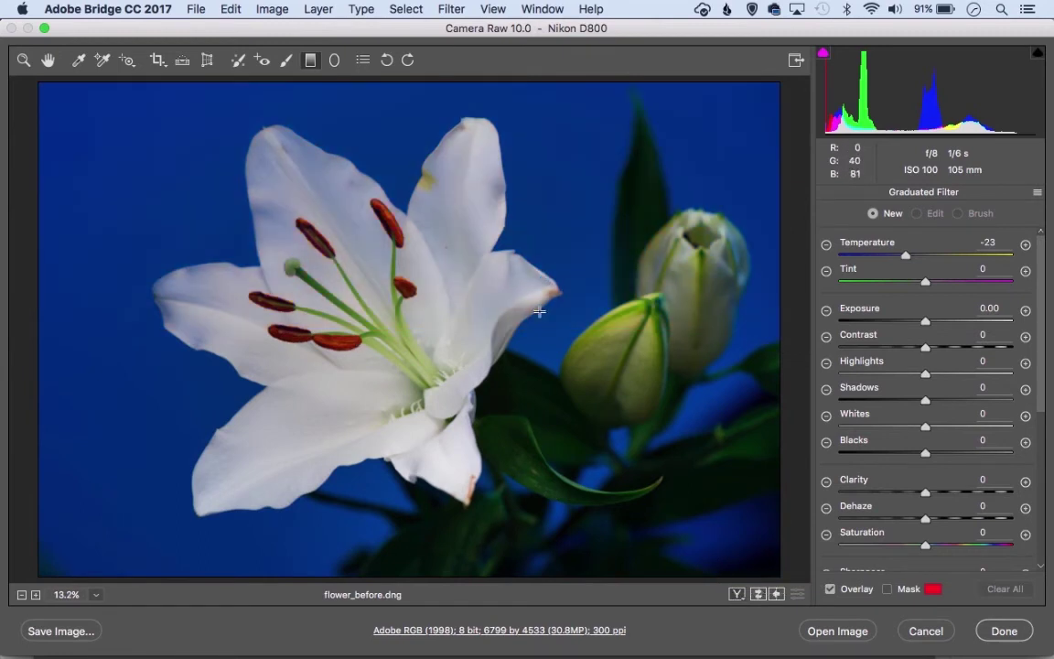
Switch to the Zoom tool to return to the Basic panel (white balance 2550, exposure +0.40).
click(23, 60)
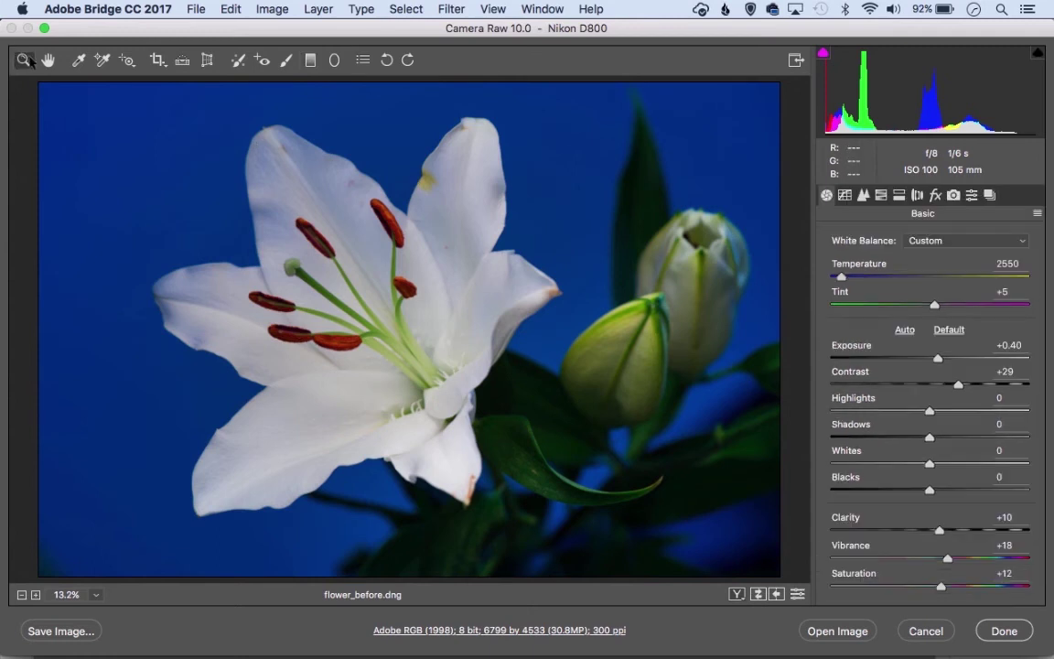